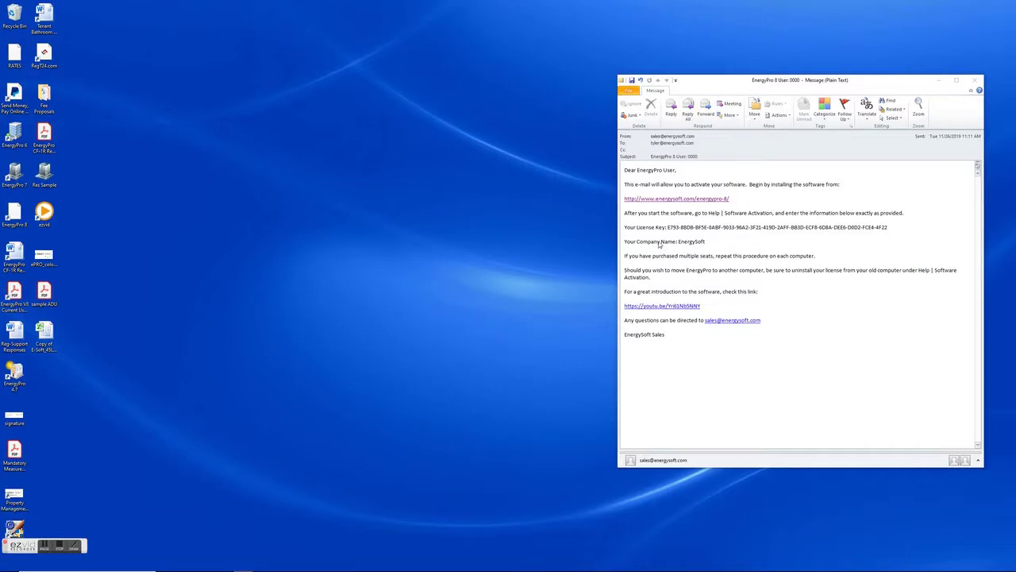
Follow the energysoft.com e-mail link and request the EnergyPro Version 8.0 installer download.
{"action": "left_click", "coordinate": [683, 202]}
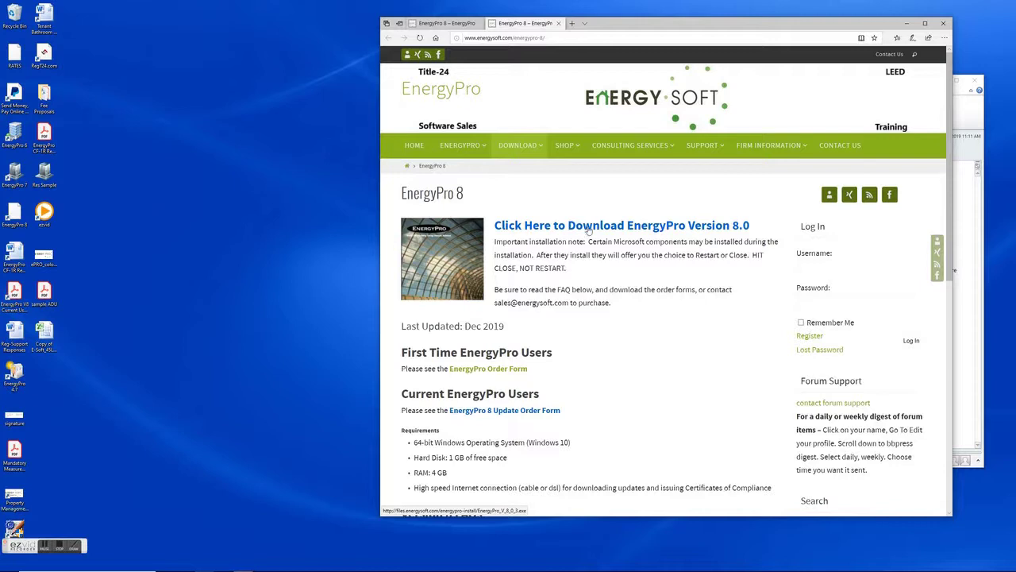
{"action": "left_click", "coordinate": [589, 230]}
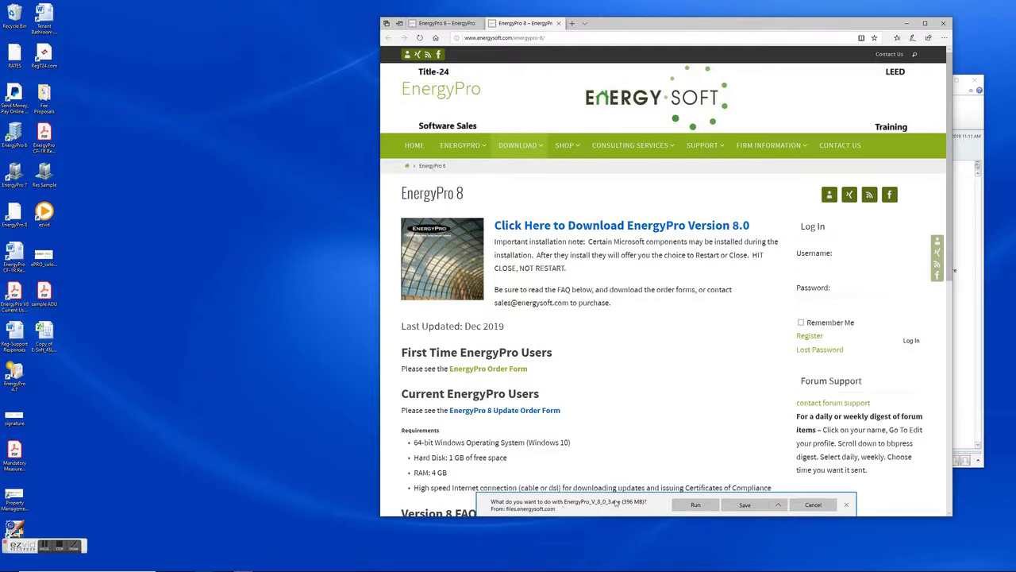
Run EnergyPro_V_8_0_3.exe from Edge's download bar once the download finishes.
{"action": "left_click", "coordinate": [695, 505]}
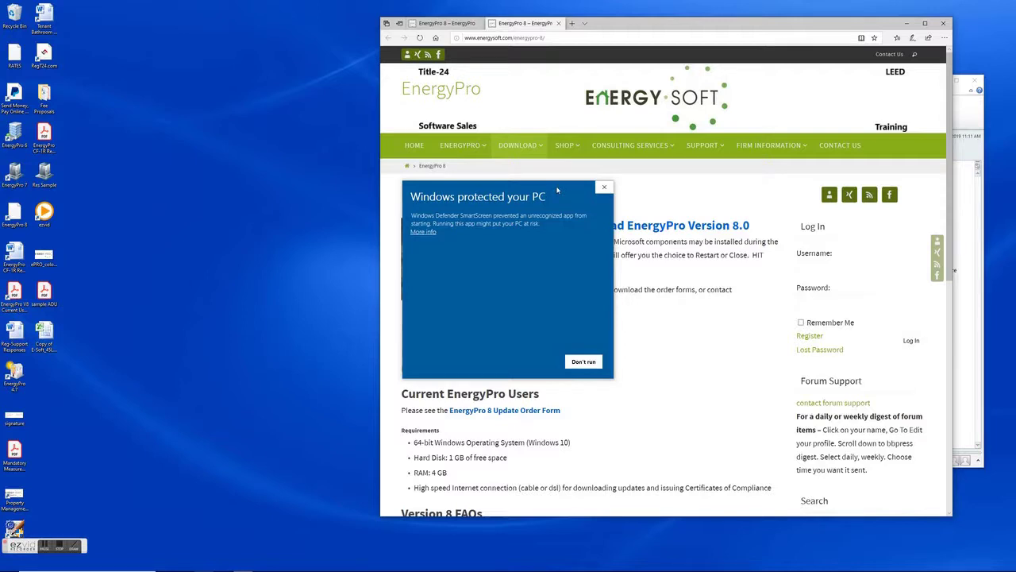
Let SmartScreen run the unrecognized installer anyway and bring the EnergyPro 8 Setup Wizard forward.
{"action": "left_click", "coordinate": [422, 232]}
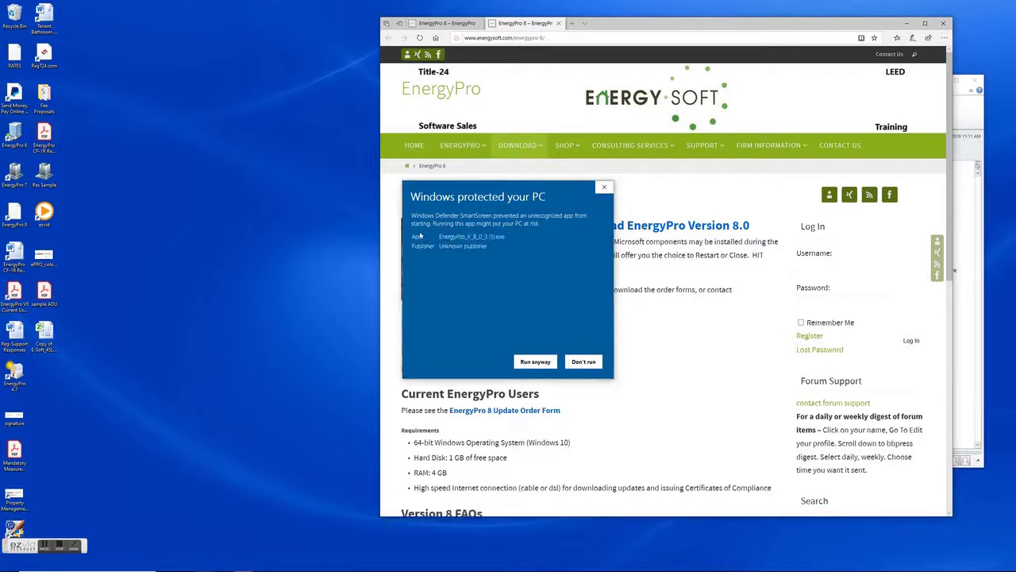
{"action": "left_click", "coordinate": [535, 361]}
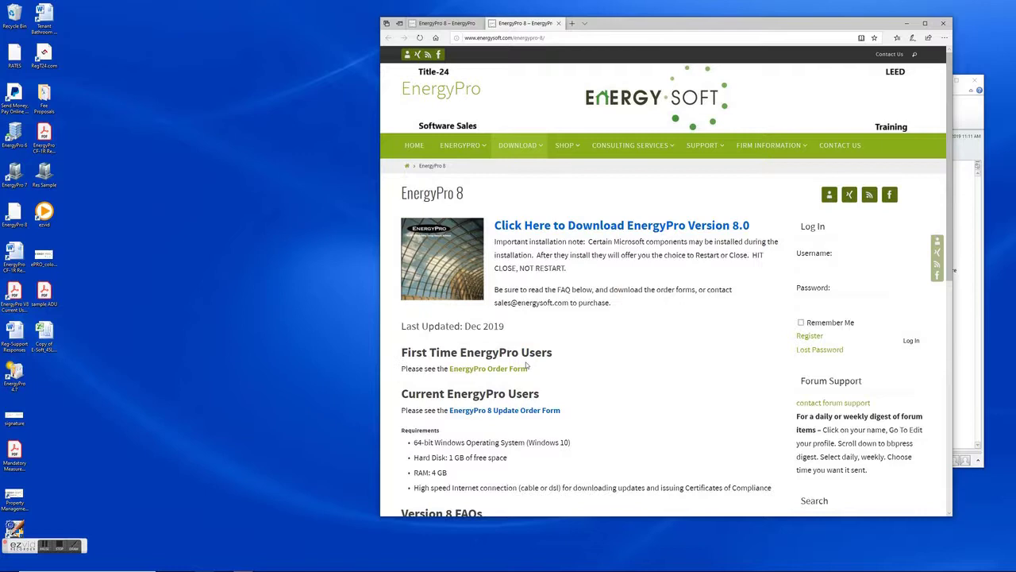
{"action": "left_click", "coordinate": [378, 184]}
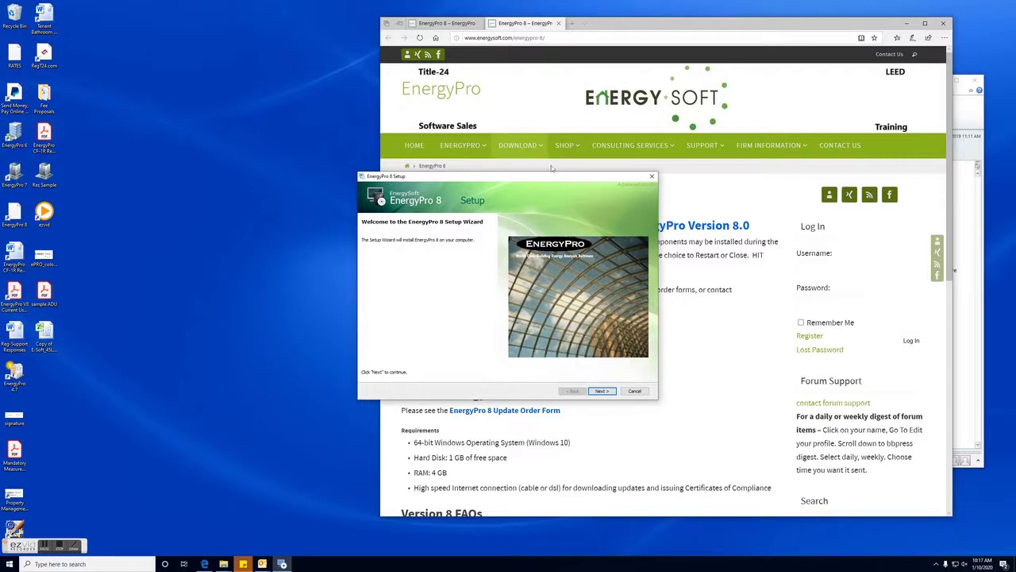
Accept the license terms, keep the default install folder, and start installing EnergyPro 8.
{"action": "left_click", "coordinate": [613, 391]}
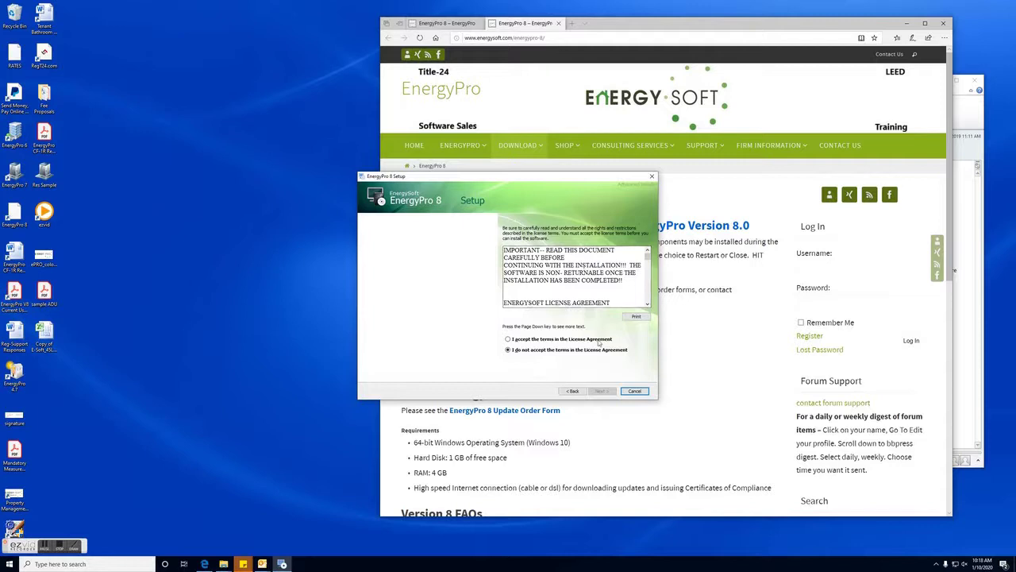
{"action": "left_click", "coordinate": [508, 339]}
{"action": "left_click", "coordinate": [602, 391]}
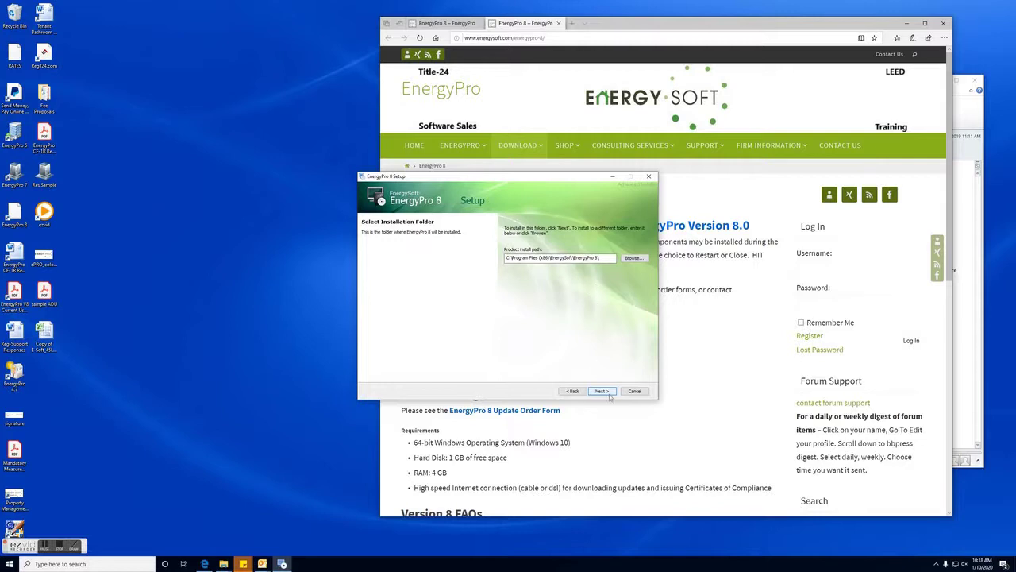
{"action": "left_click", "coordinate": [602, 392]}
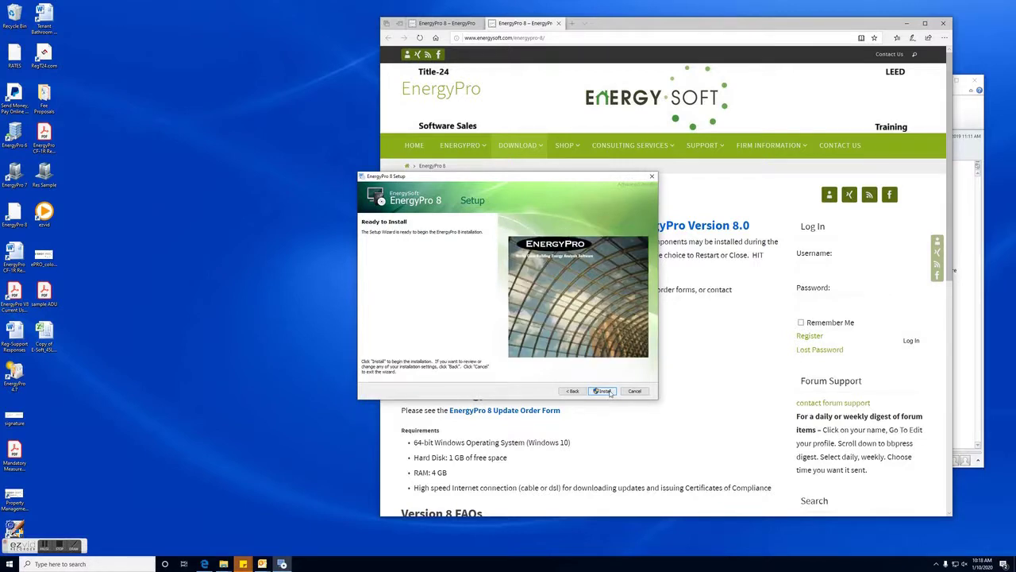
{"action": "left_click", "coordinate": [605, 391]}
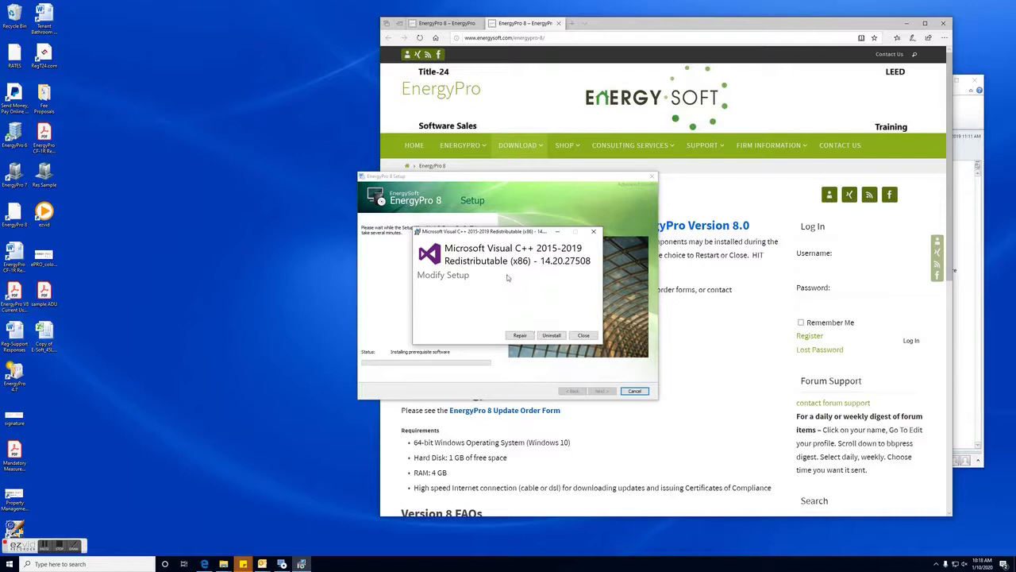
Leave the Visual C++ 2015-2019 and 2013 redistributables unchanged so installation completes.
{"action": "left_click", "coordinate": [584, 335]}
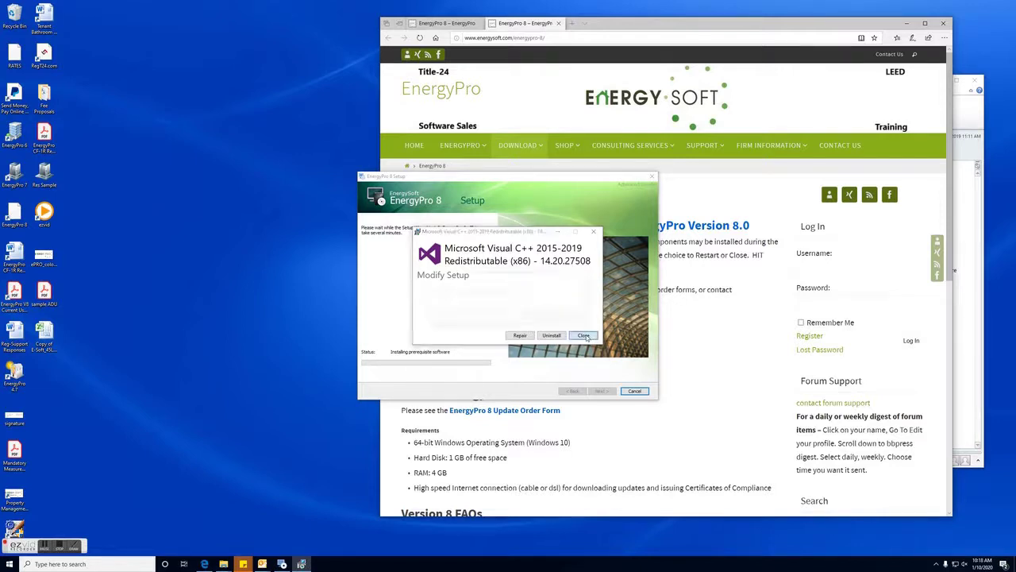
{"action": "left_click", "coordinate": [538, 316]}
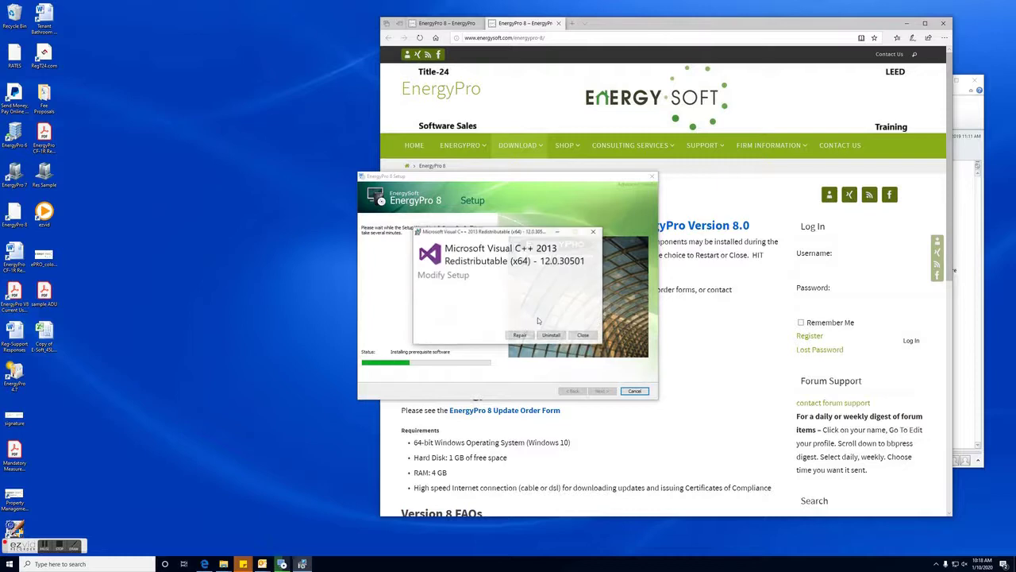
{"action": "left_click", "coordinate": [584, 335]}
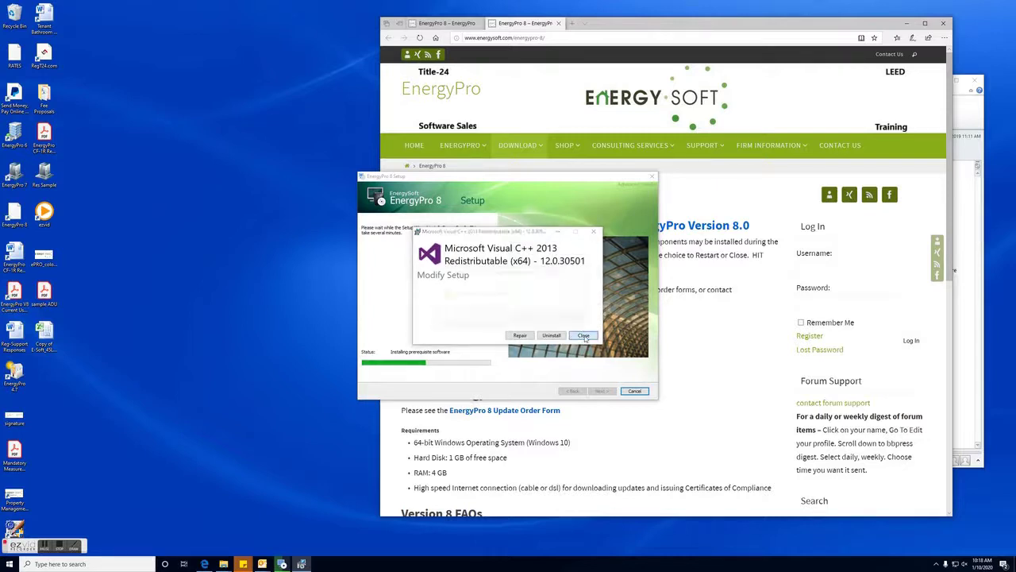
{"action": "left_click", "coordinate": [526, 316]}
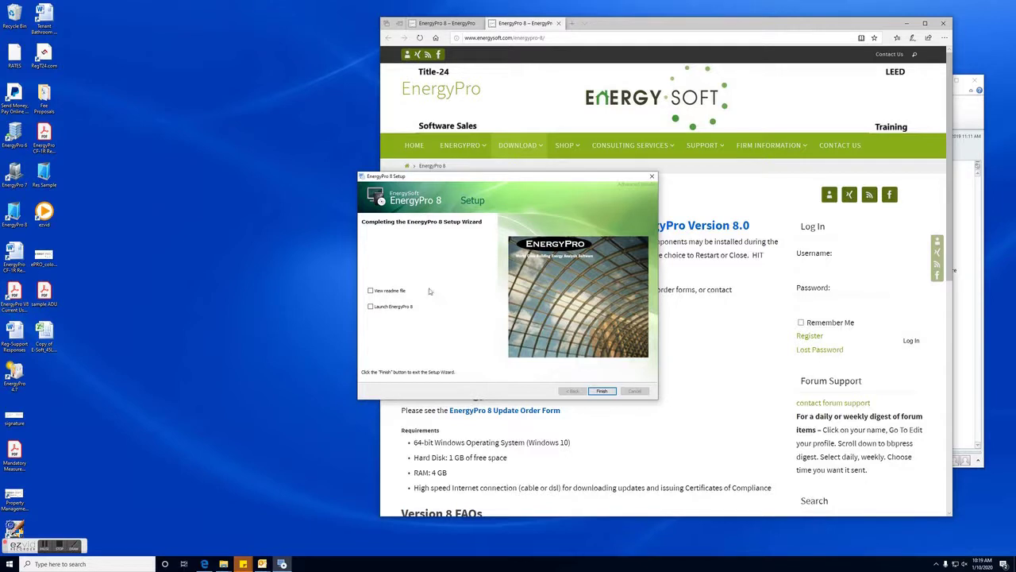
Finish setup with Launch EnergyPro 8 checked, minimize Edge, and close the EnergyPro News window.
{"action": "left_click", "coordinate": [371, 308]}
{"action": "left_click", "coordinate": [610, 392]}
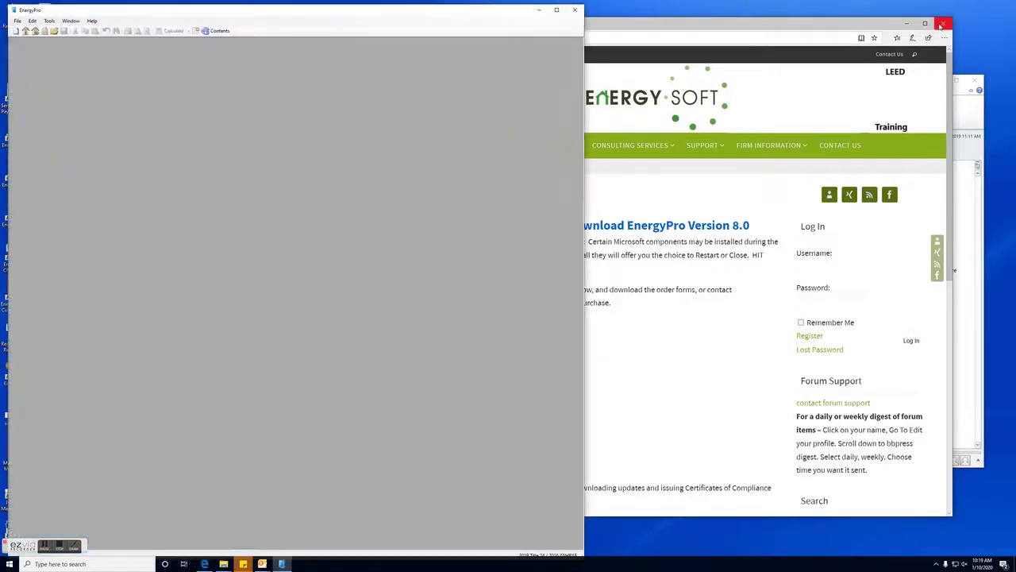
{"action": "left_click", "coordinate": [906, 23]}
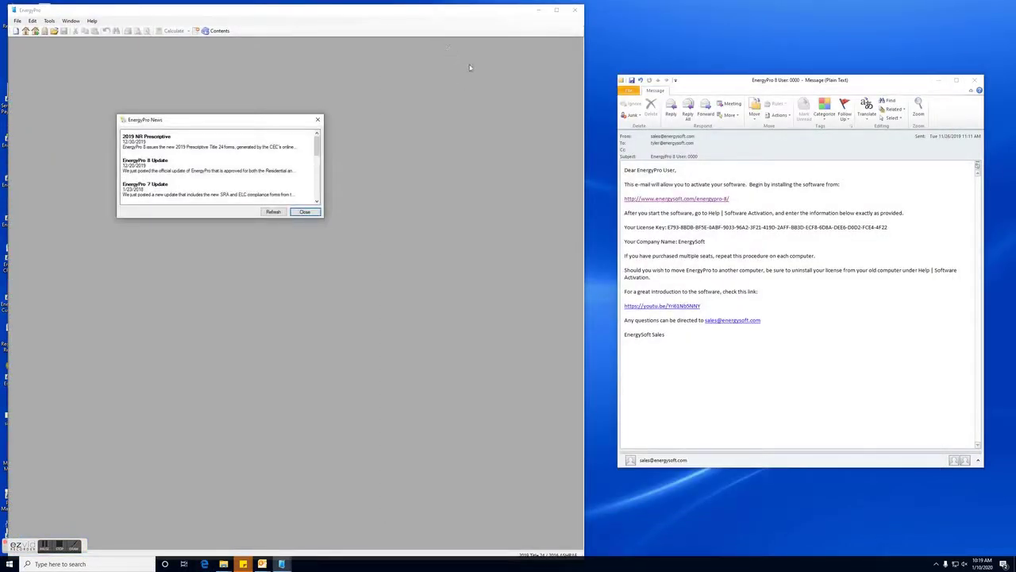
{"action": "left_click", "coordinate": [305, 211]}
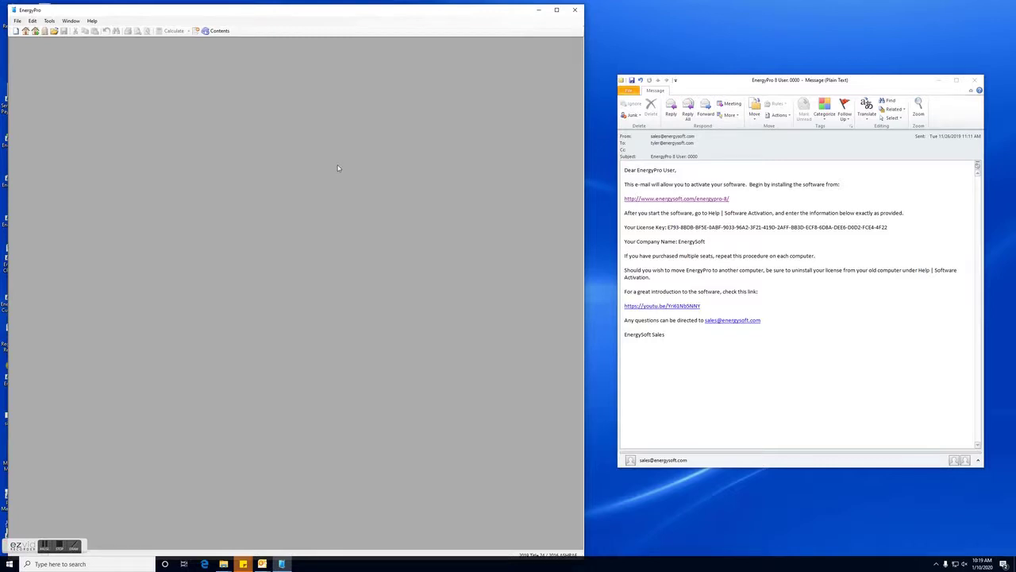
In the Install EnergyPro License dialog, uninstall the current license and confirm removal.
{"action": "left_click", "coordinate": [90, 21]}
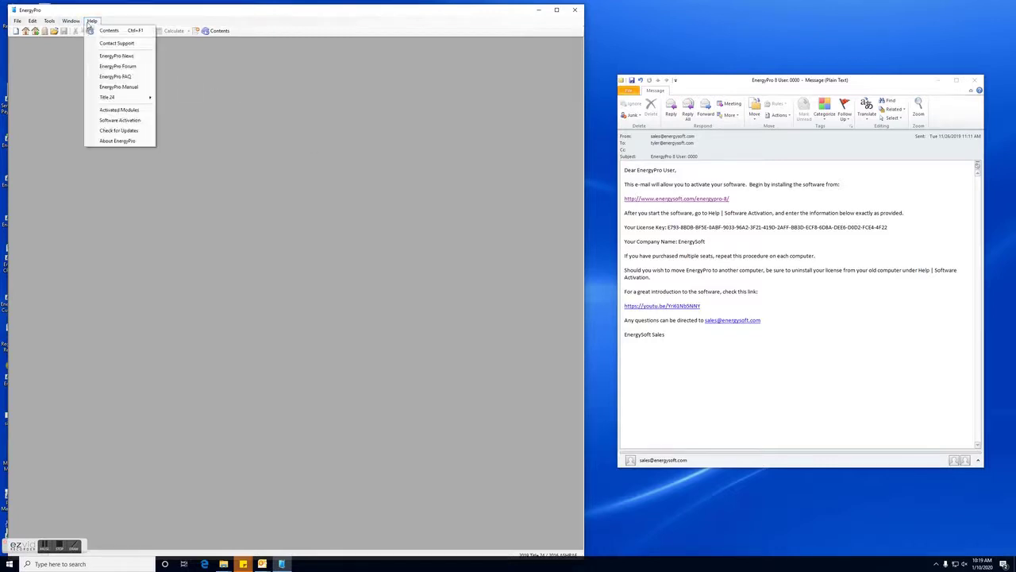
{"action": "left_click", "coordinate": [123, 121]}
{"action": "left_click_drag", "start_coordinate": [476, 214], "coordinate": [336, 170]}
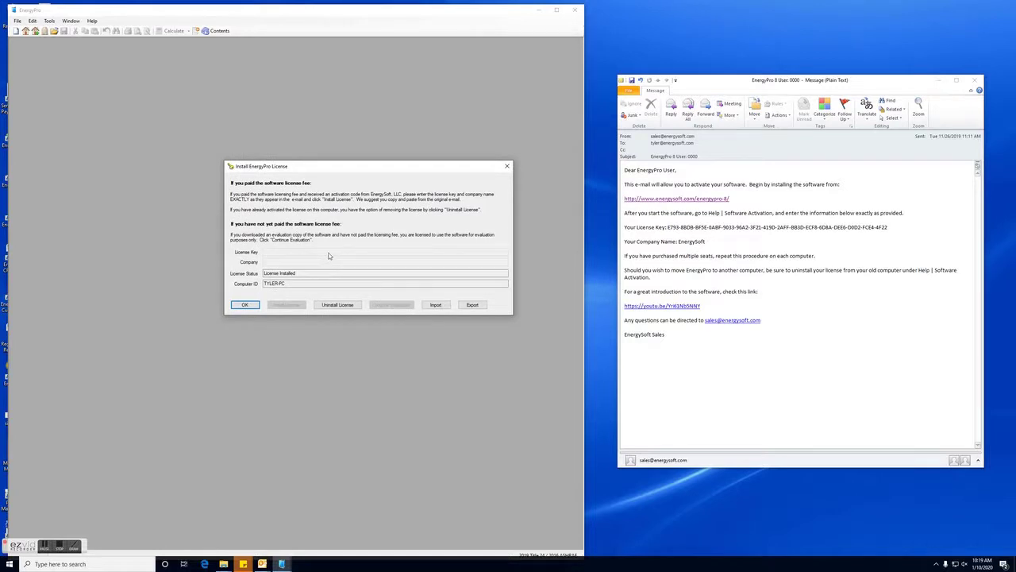
{"action": "left_click", "coordinate": [349, 305]}
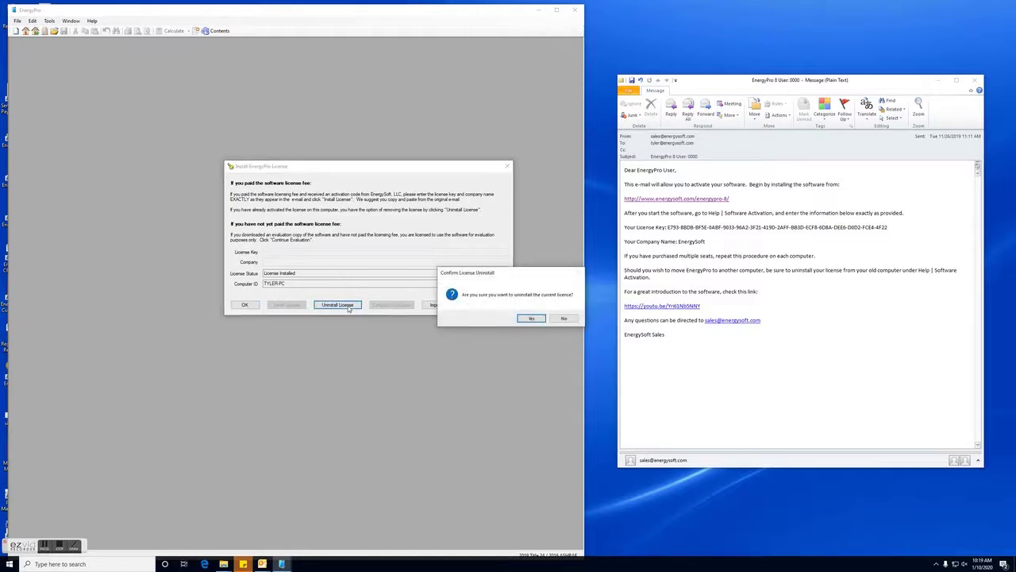
{"action": "left_click", "coordinate": [539, 321]}
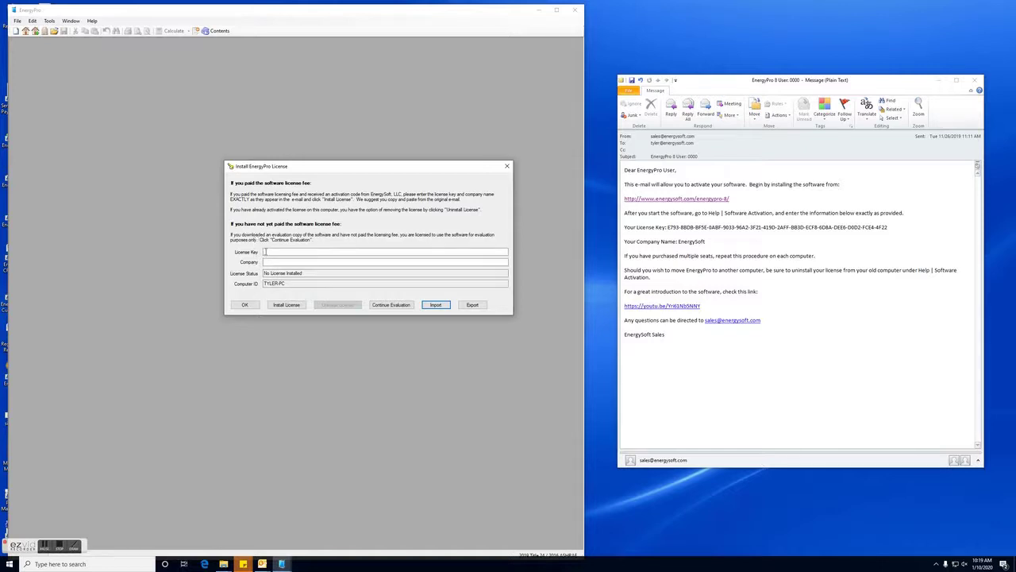
Copy the license key line from the activation e-mail and paste it into the License Key field.
{"action": "left_click", "coordinate": [267, 252]}
{"action": "left_click", "coordinate": [272, 262]}
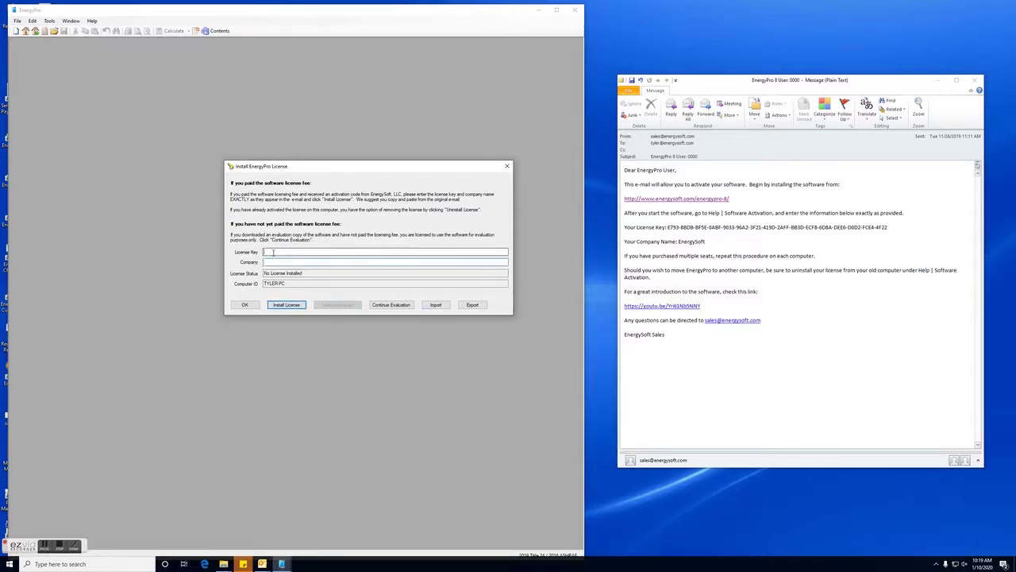
{"action": "left_click", "coordinate": [770, 243]}
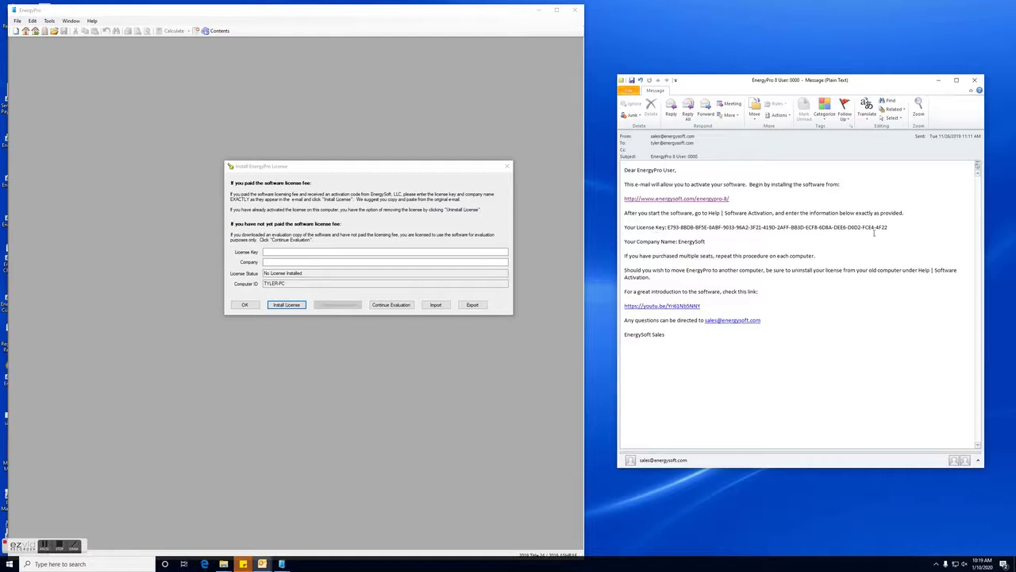
{"action": "left_click_drag", "start_coordinate": [896, 227], "coordinate": [670, 227]}
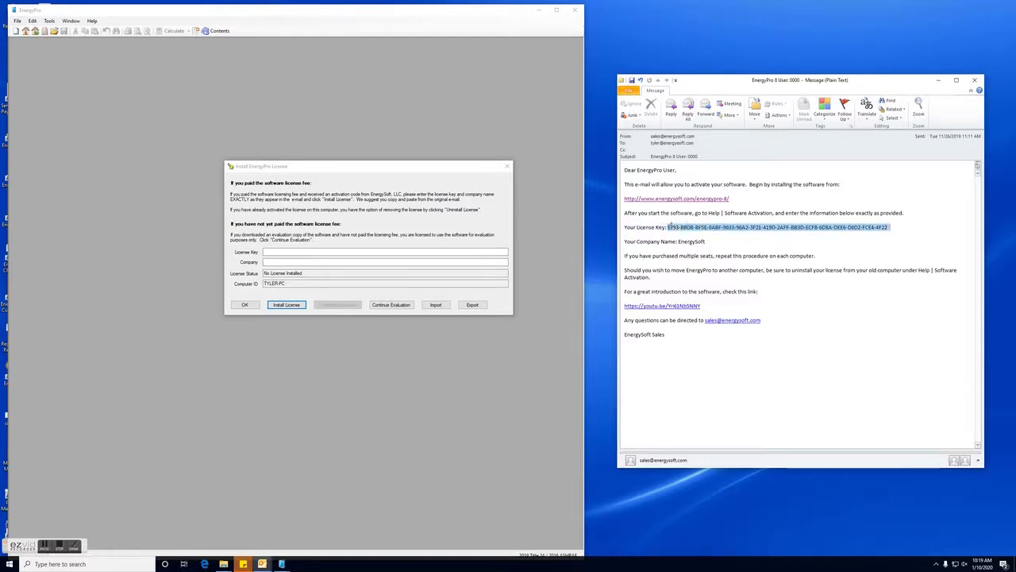
{"action": "left_click", "coordinate": [891, 229]}
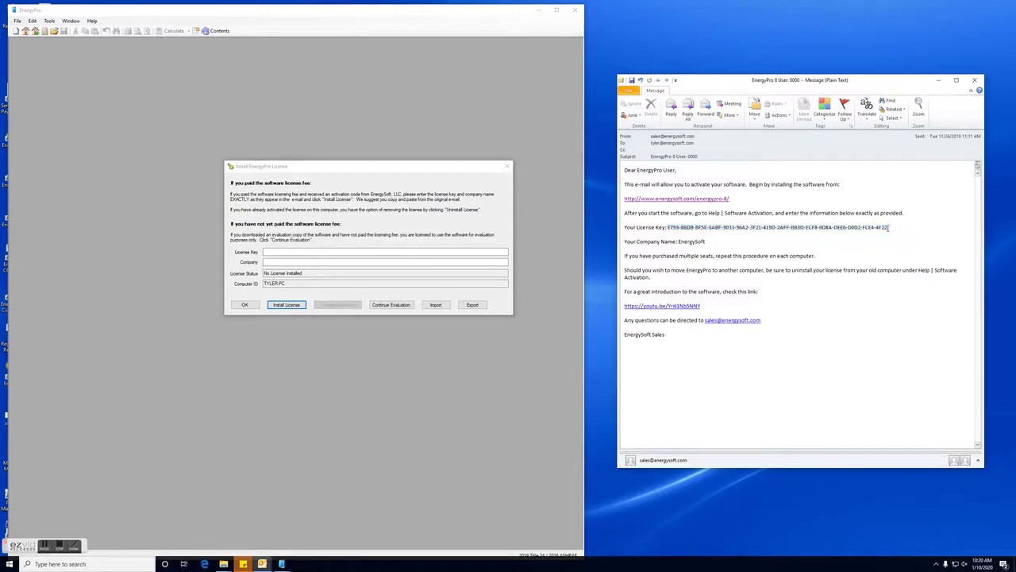
{"action": "left_click_drag", "start_coordinate": [890, 229], "coordinate": [671, 230]}
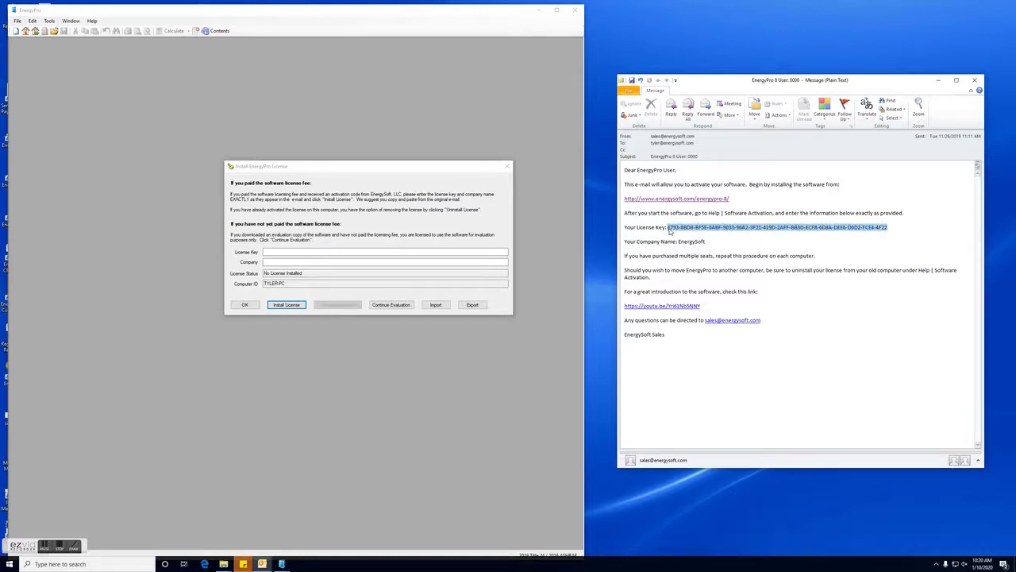
{"action": "right_click", "coordinate": [885, 231]}
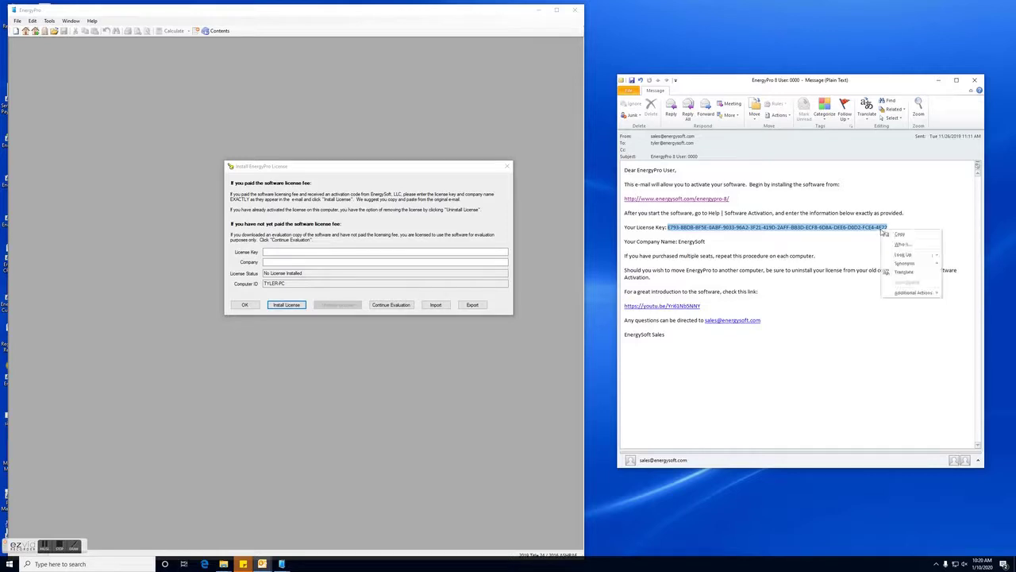
{"action": "left_click", "coordinate": [896, 234]}
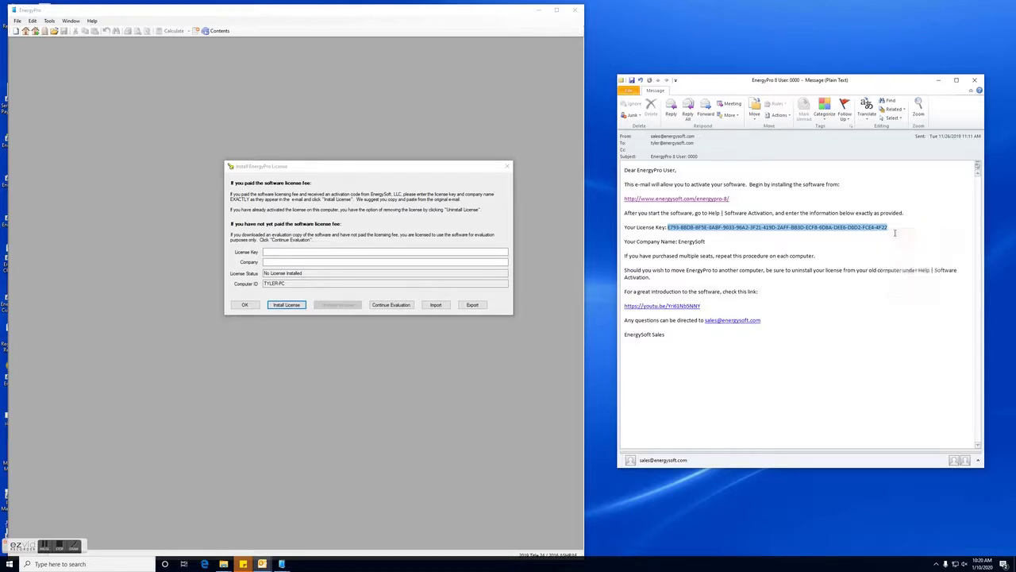
{"action": "left_click", "coordinate": [413, 252]}
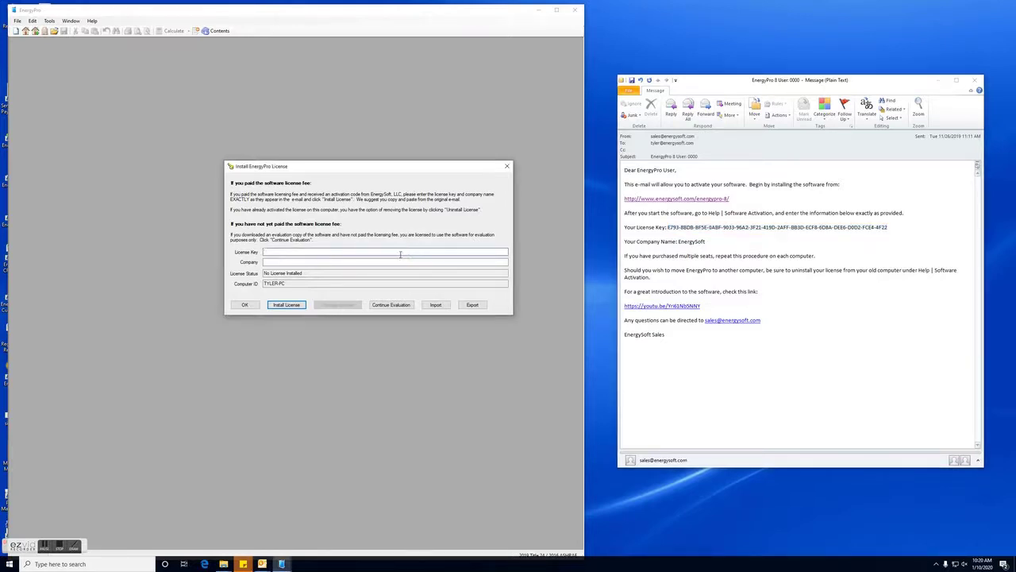
{"action": "right_click", "coordinate": [402, 253]}
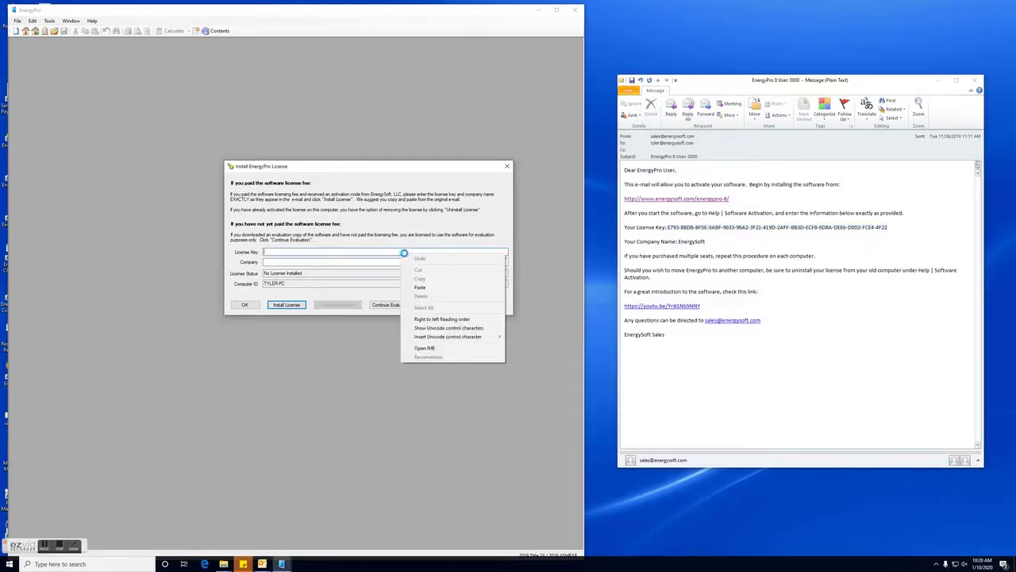
{"action": "left_click", "coordinate": [420, 288]}
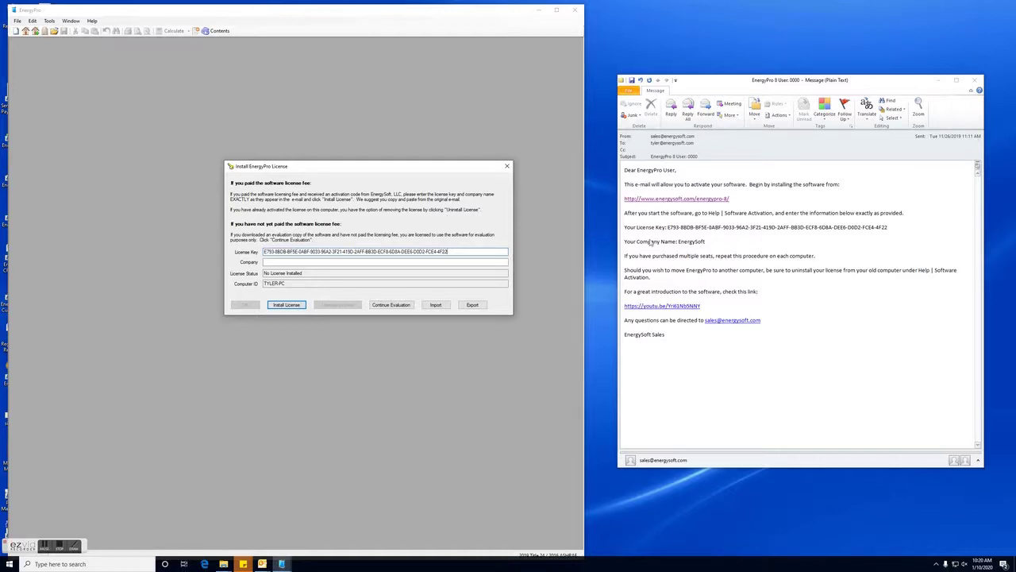
Paste EnergySoft into the Company field, install the license, and close the dialog after License Installed.
{"action": "left_click_drag", "start_coordinate": [707, 243], "coordinate": [679, 243]}
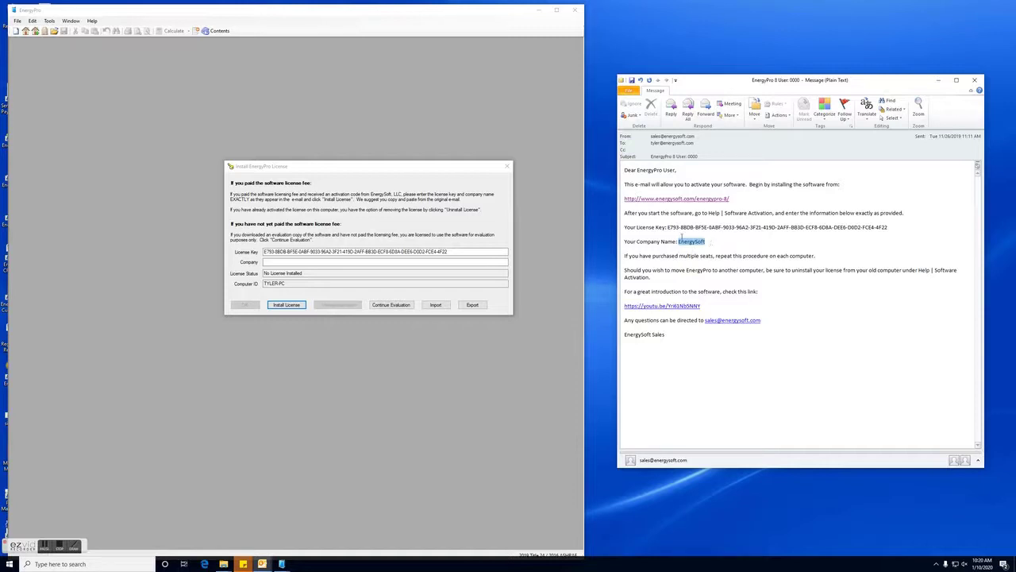
{"action": "right_click", "coordinate": [697, 242]}
{"action": "left_click", "coordinate": [709, 247]}
{"action": "left_click", "coordinate": [294, 263]}
{"action": "right_click", "coordinate": [292, 264]}
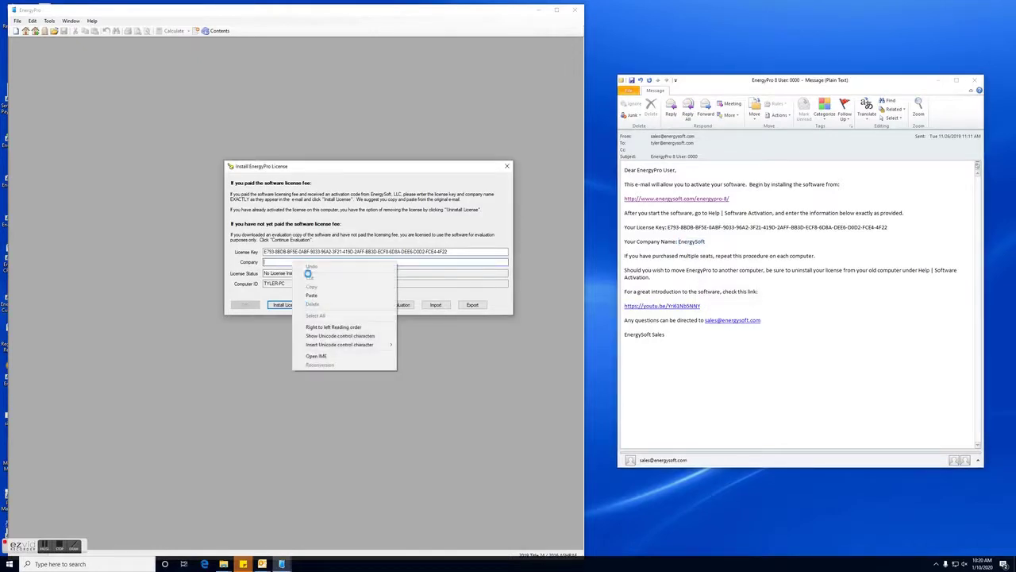
{"action": "left_click", "coordinate": [312, 295]}
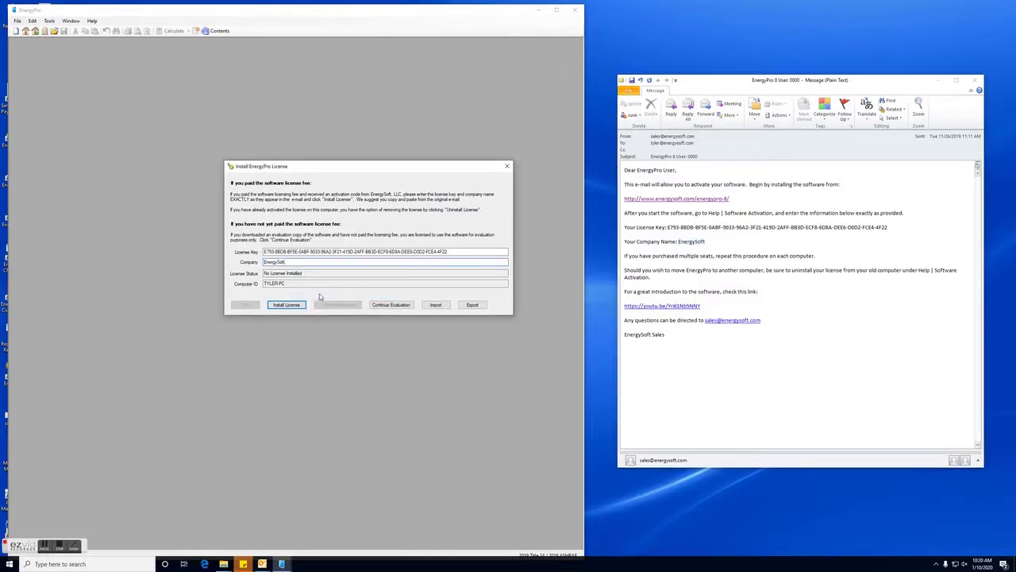
{"action": "left_click", "coordinate": [305, 252]}
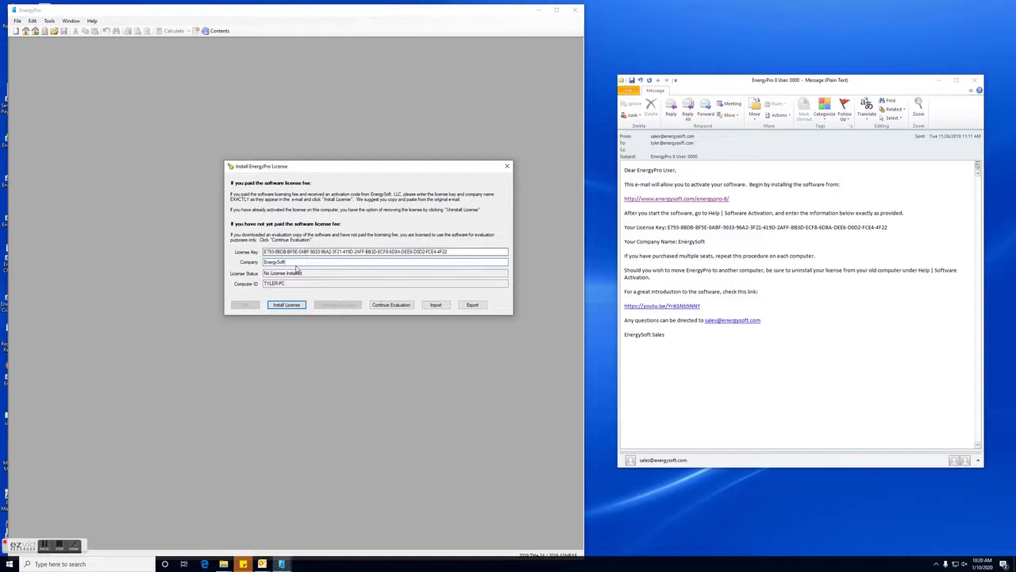
{"action": "left_click", "coordinate": [297, 264]}
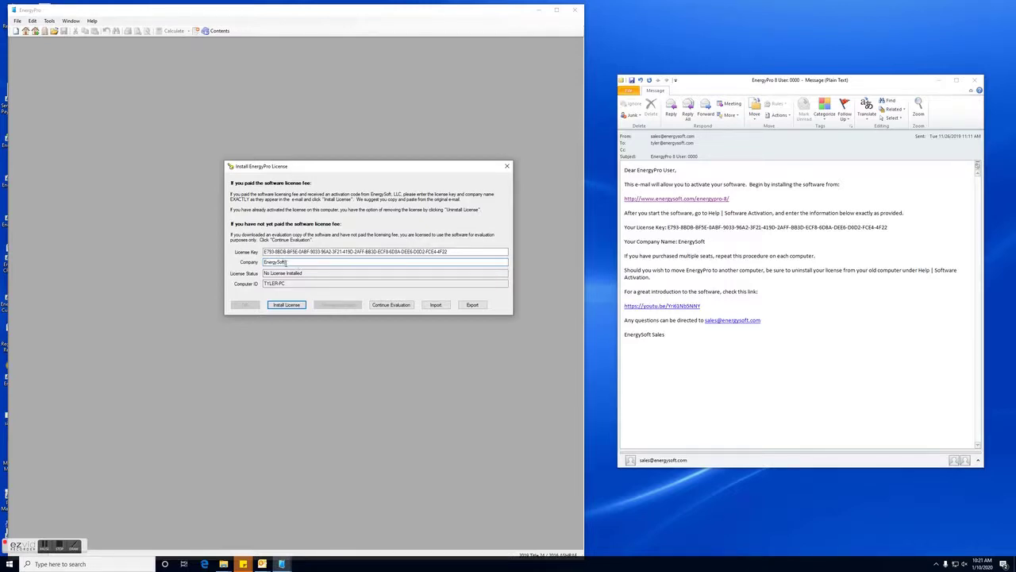
{"action": "left_click", "coordinate": [288, 306]}
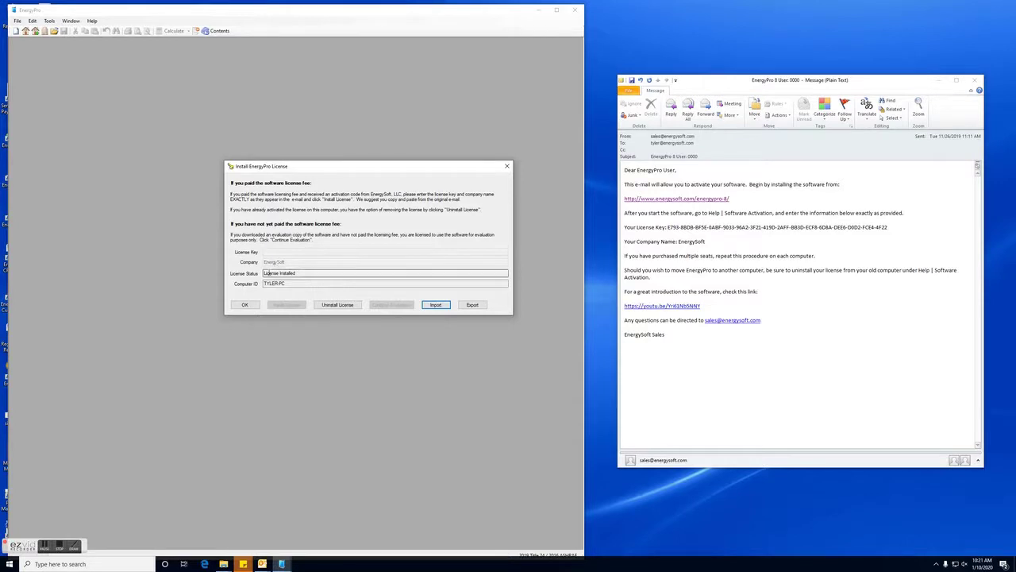
{"action": "left_click", "coordinate": [240, 305]}
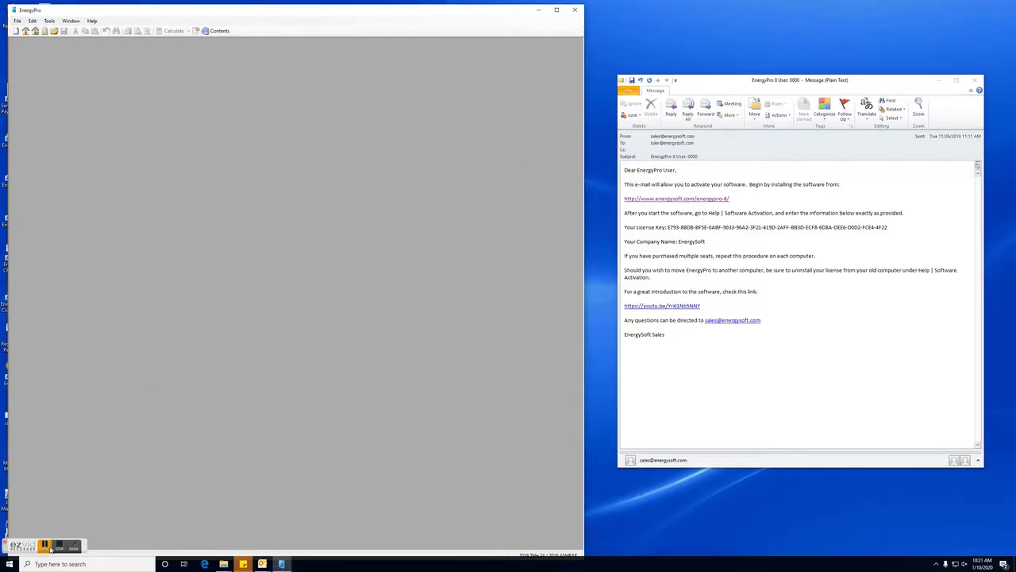